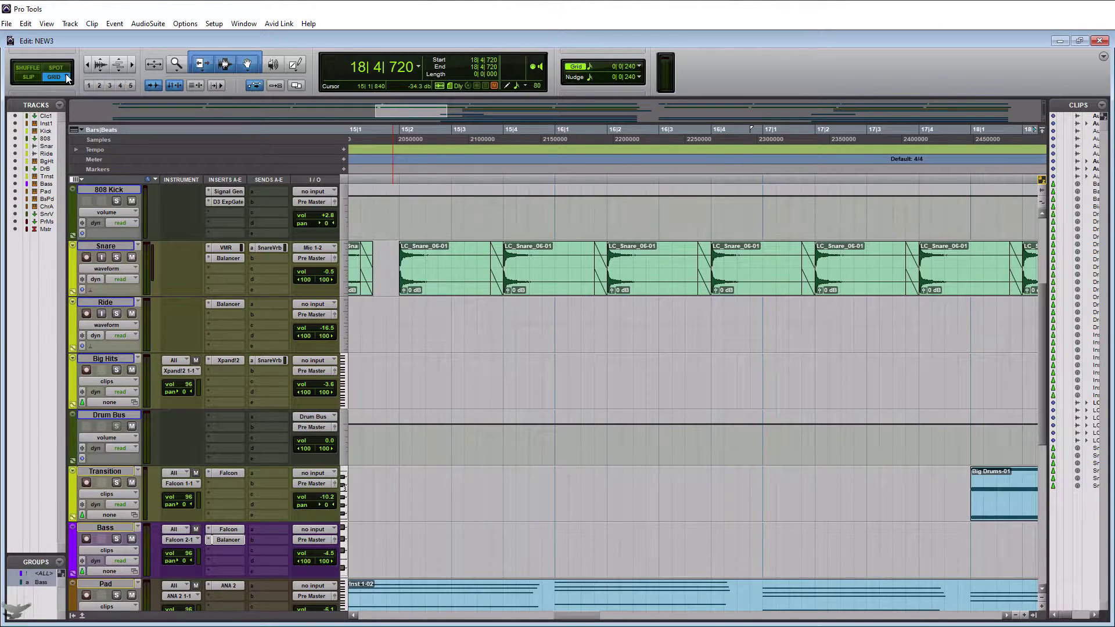
# - Preview the grid type choices and cycle through Shuffle, Slip, Spot and Grid edit modes
pyautogui.click(67, 79)
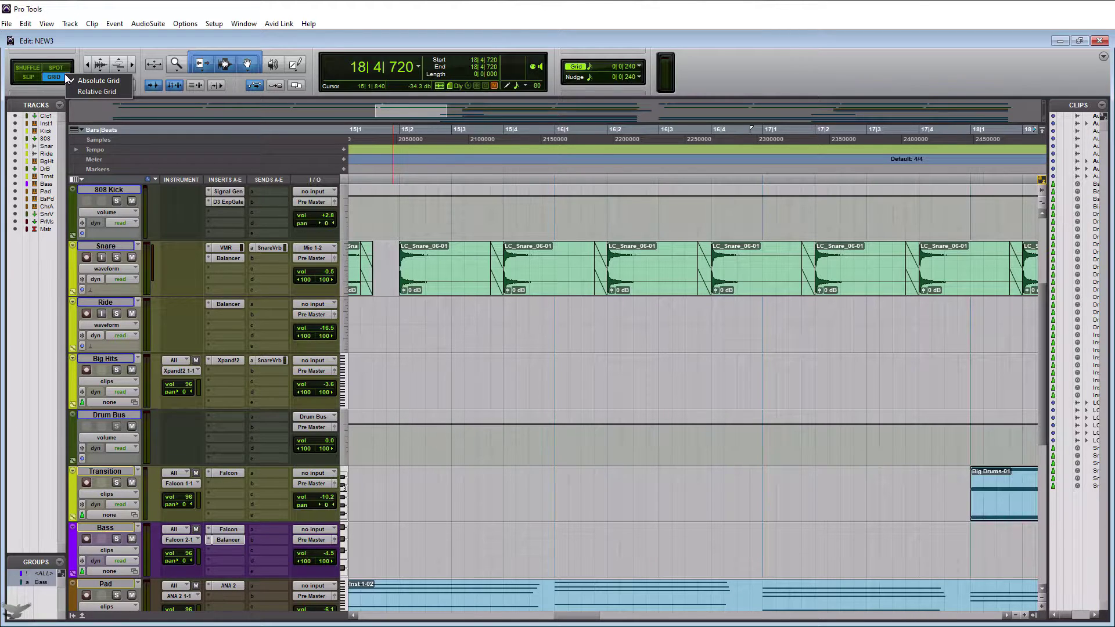
pyautogui.click(76, 38)
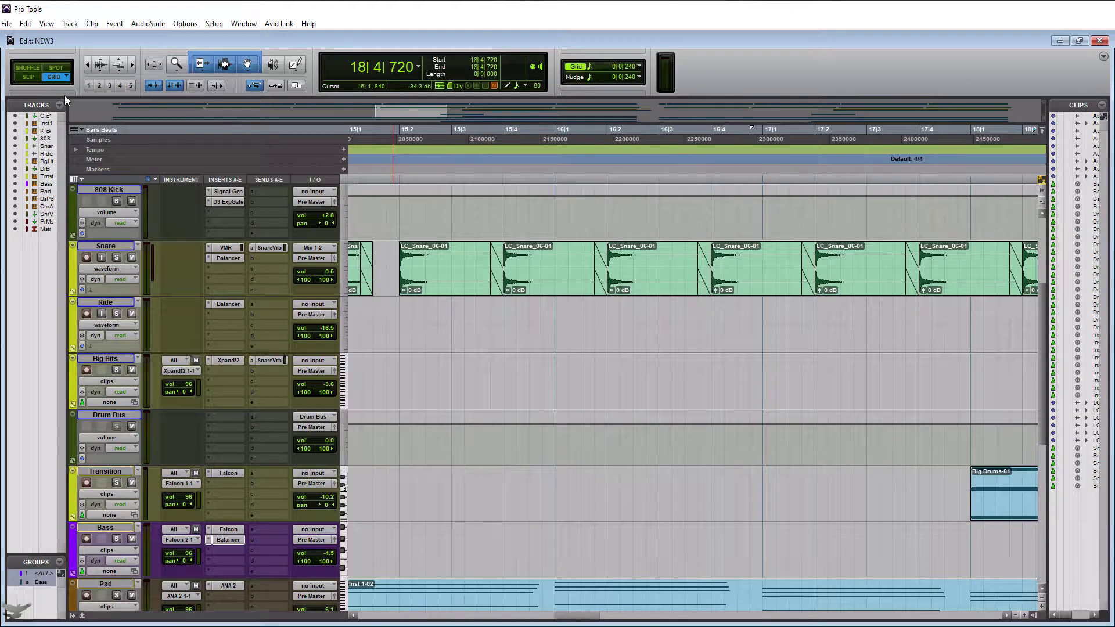
pyautogui.press('F1')
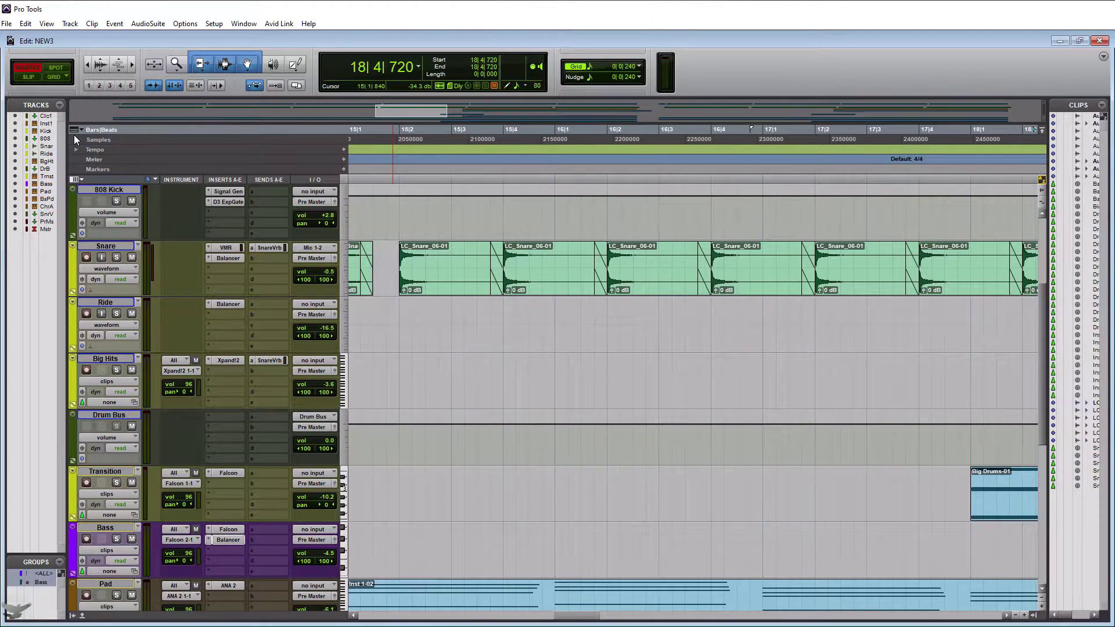
pyautogui.press('F2')
pyautogui.press('F3')
pyautogui.press('F4')
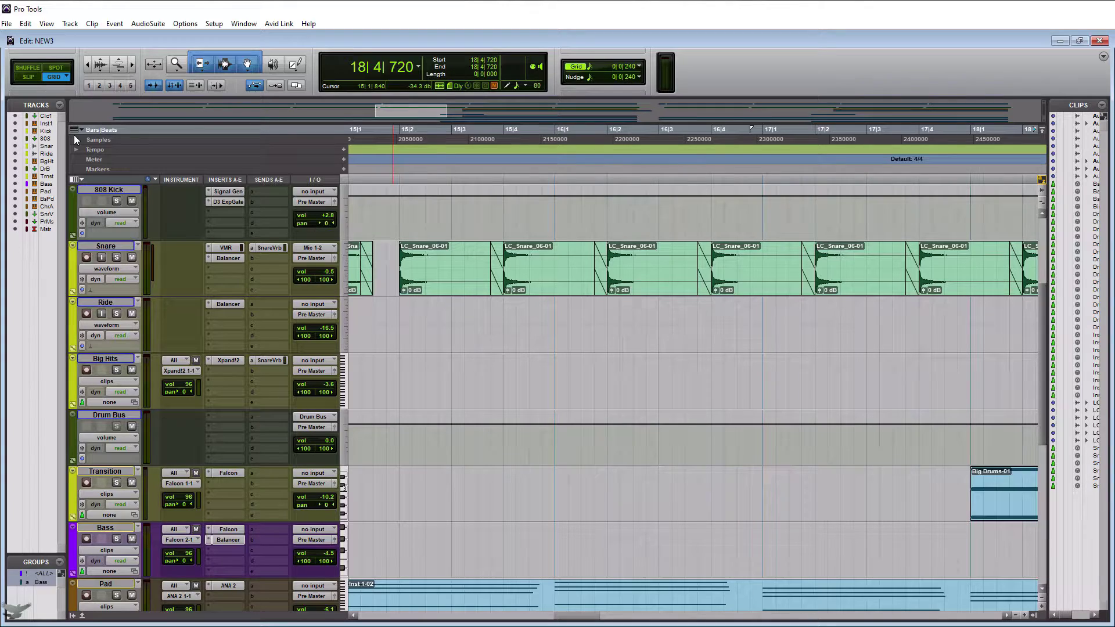
pyautogui.press('F4')
pyautogui.press('F4')
# - Toggle the grid lines off and back on, then select beats 15|2 to 15|4
pyautogui.click(575, 71)
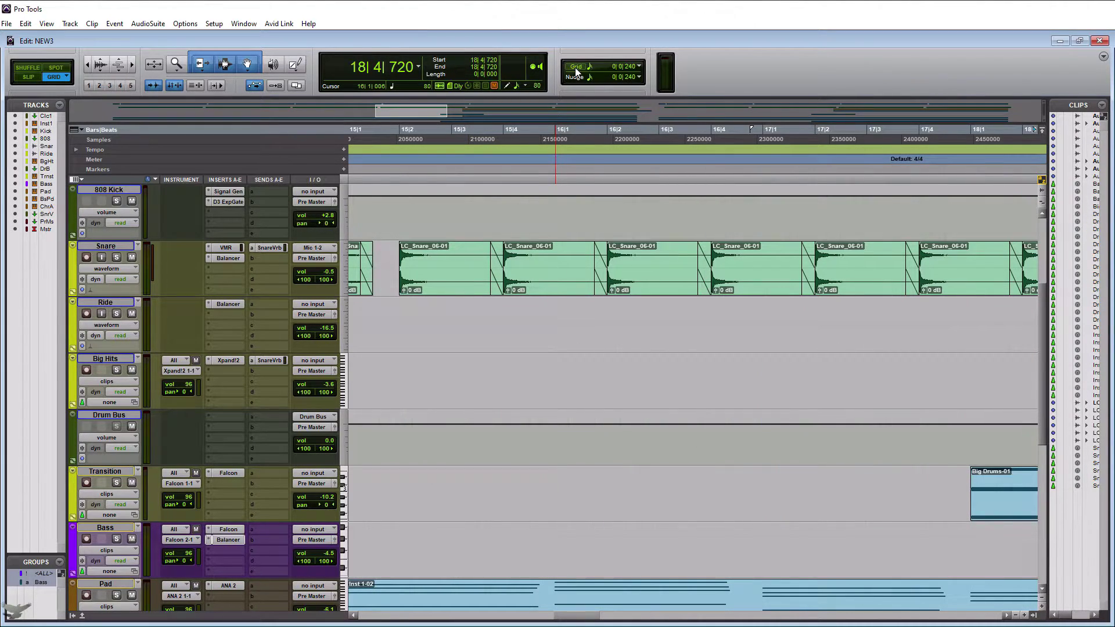
pyautogui.click(575, 67)
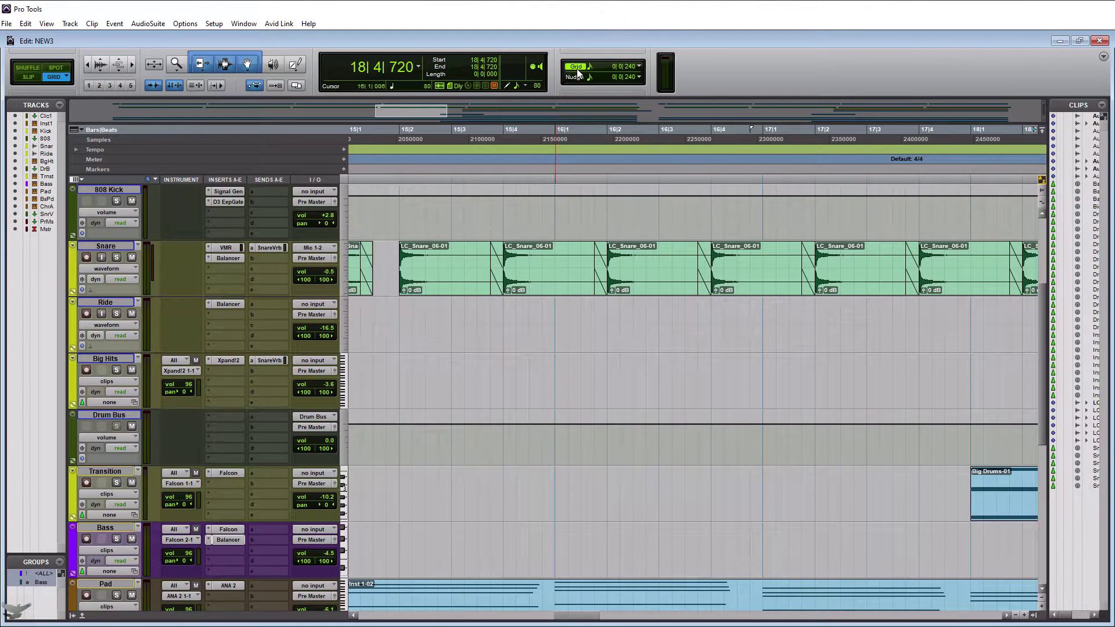
pyautogui.moveTo(397, 360); pyautogui.dragTo(504, 360)
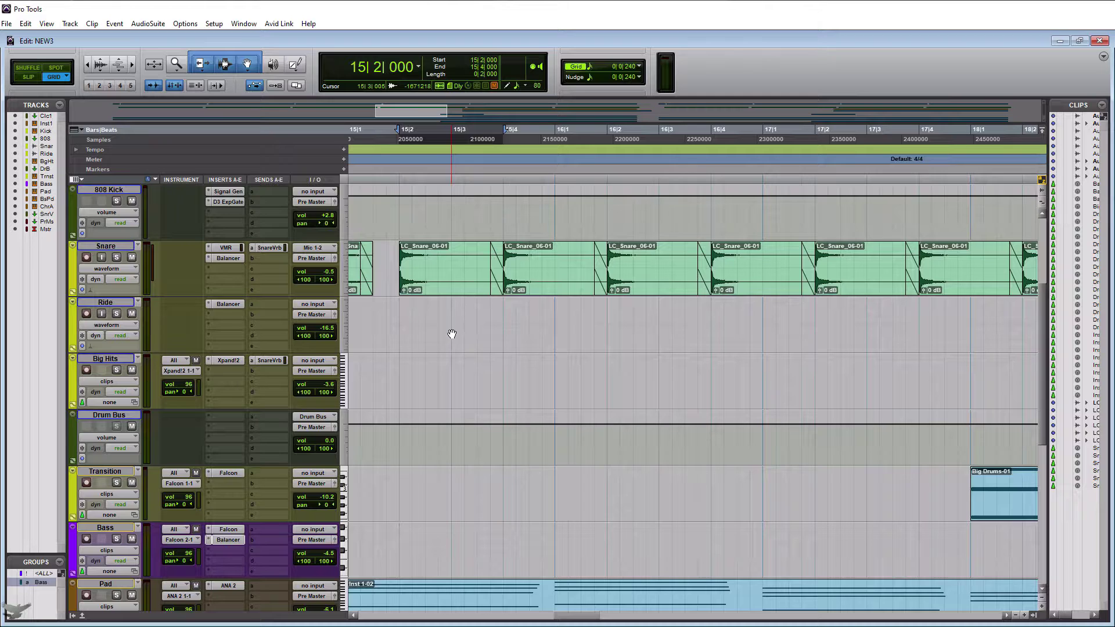
pyautogui.click(456, 286)
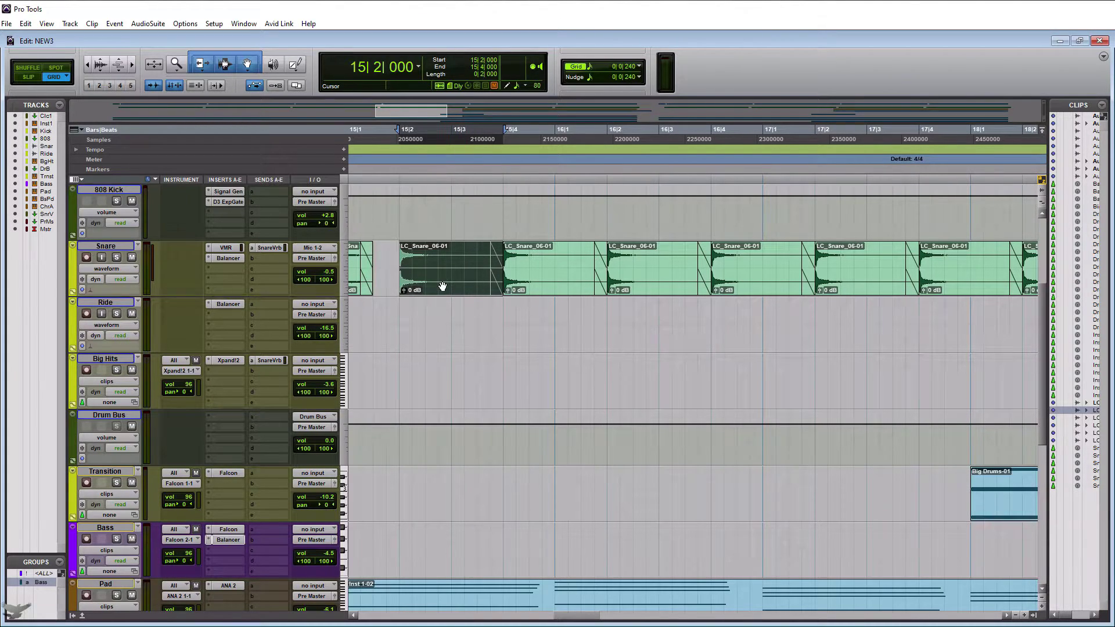
pyautogui.moveTo(443, 289)
pyautogui.mouseDown()
pyautogui.moveTo(411, 289)
pyautogui.moveTo(443, 286)
pyautogui.mouseUp()
# - Paste the snare clip onto the Ride track at 15|2 and duplicate it into four copies to 17|2
pyautogui.click(399, 316)
pyautogui.hotkey('ctrl', 'v')
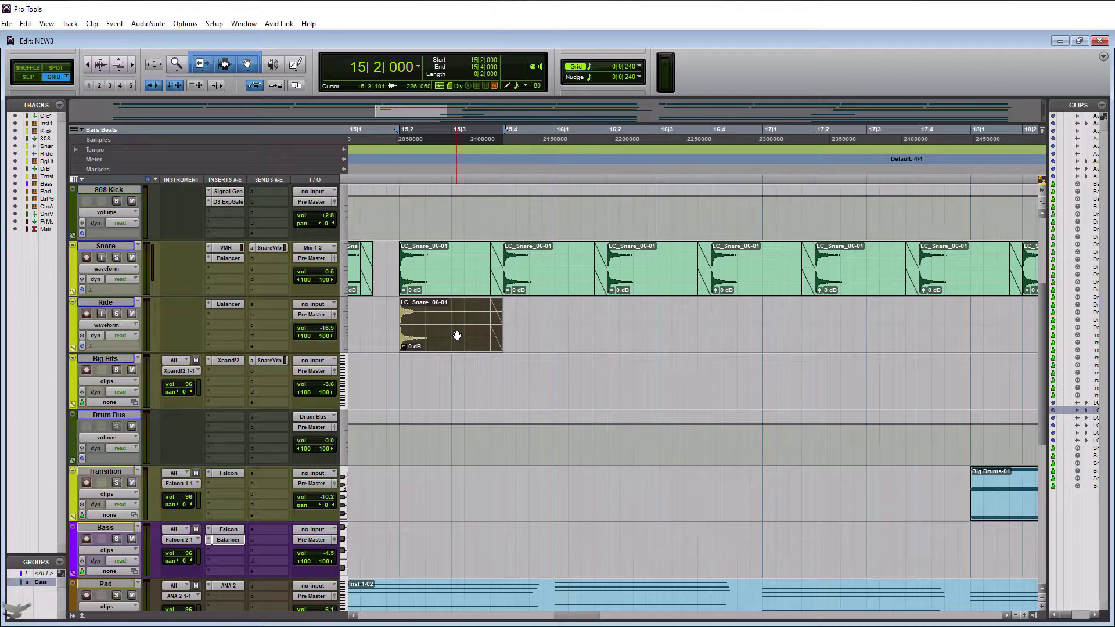
pyautogui.hotkey('ctrl', 'd')
pyautogui.hotkey('ctrl', 'd')
pyautogui.hotkey('ctrl', 'd')
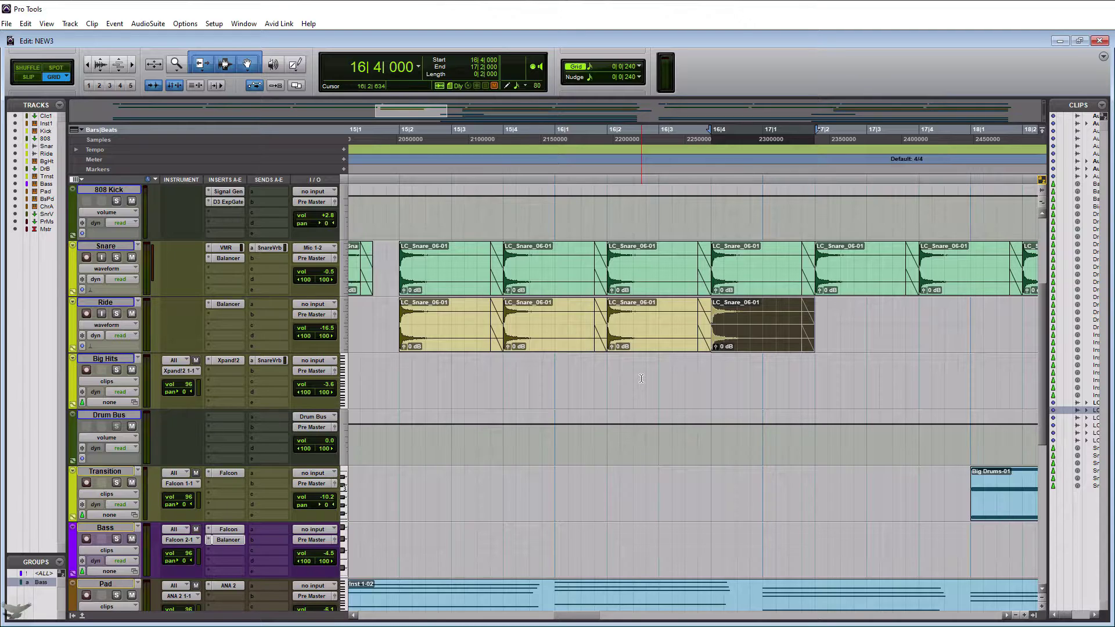
pyautogui.click(855, 324)
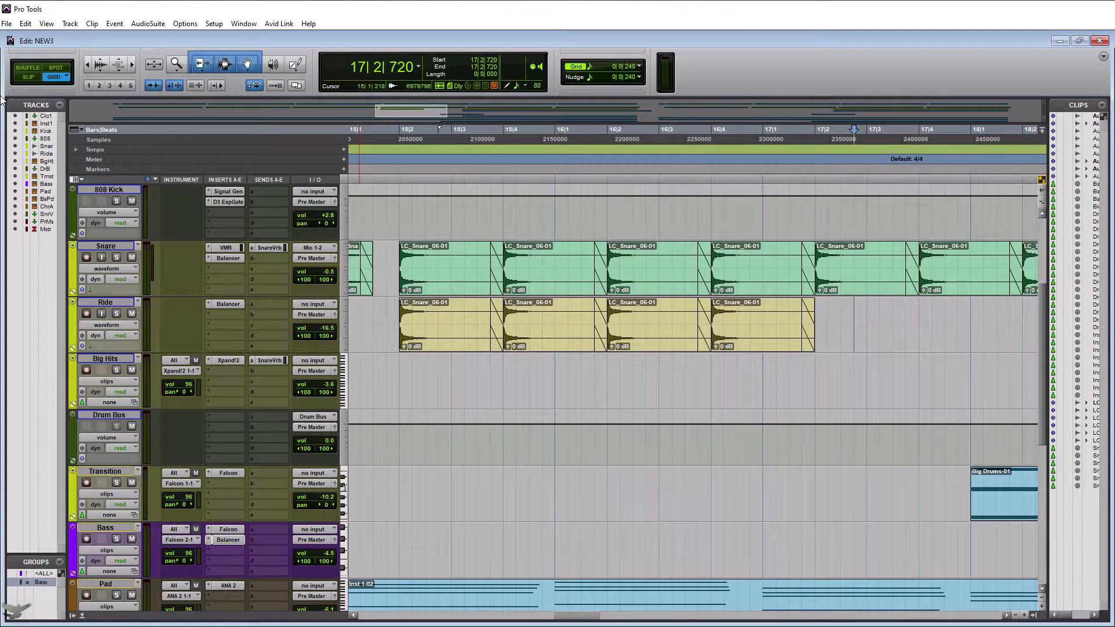
# - Nudge the first Ride clip slightly off the grid, then switch to Relative Grid mode
pyautogui.press('F3')
pyautogui.moveTo(439, 325); pyautogui.dragTo(431, 331)
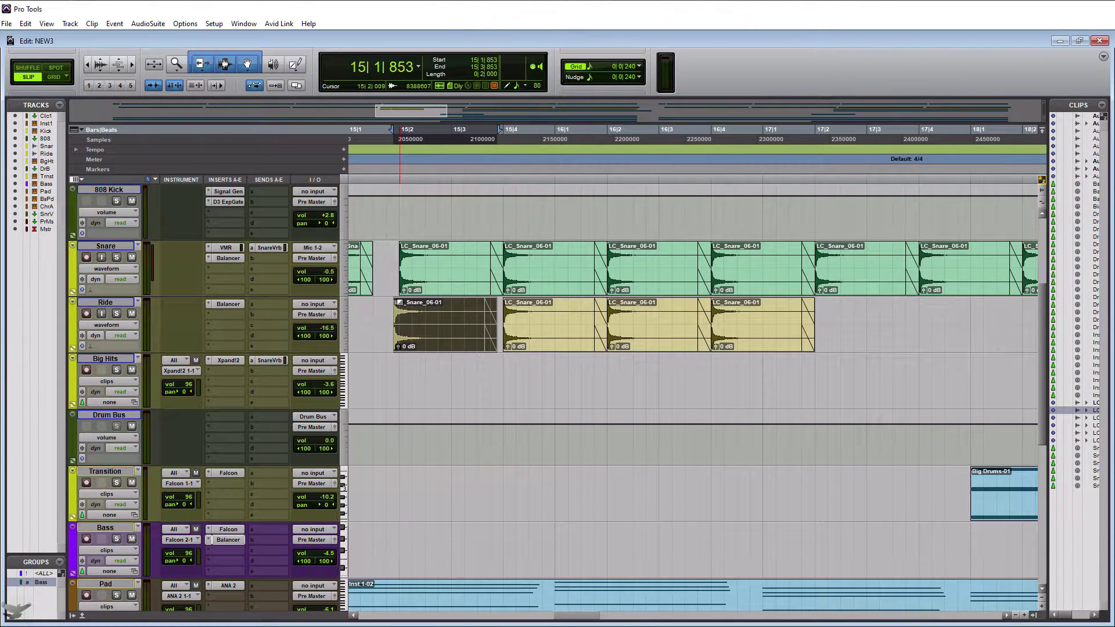
pyautogui.click(67, 79)
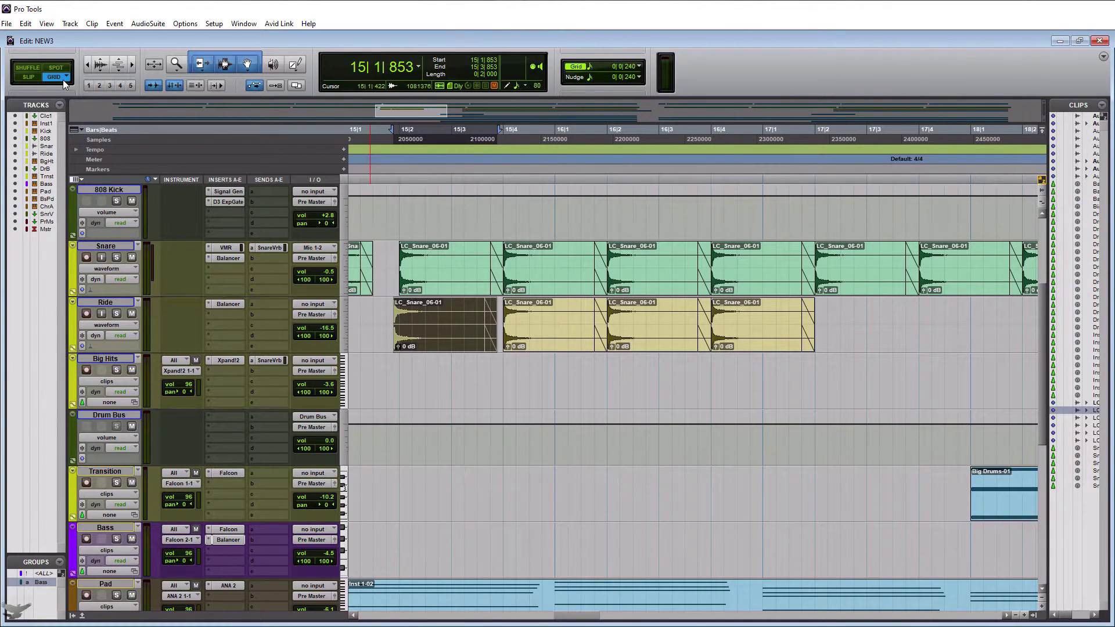
pyautogui.click(65, 82)
pyautogui.click(72, 93)
# - Drag the first Ride clip two relative grid steps earlier, to 15|1|373
pyautogui.moveTo(426, 341)
pyautogui.mouseDown()
pyautogui.moveTo(429, 332)
pyautogui.moveTo(425, 345)
pyautogui.mouseUp()
pyautogui.moveTo(408, 345); pyautogui.dragTo(398, 347)
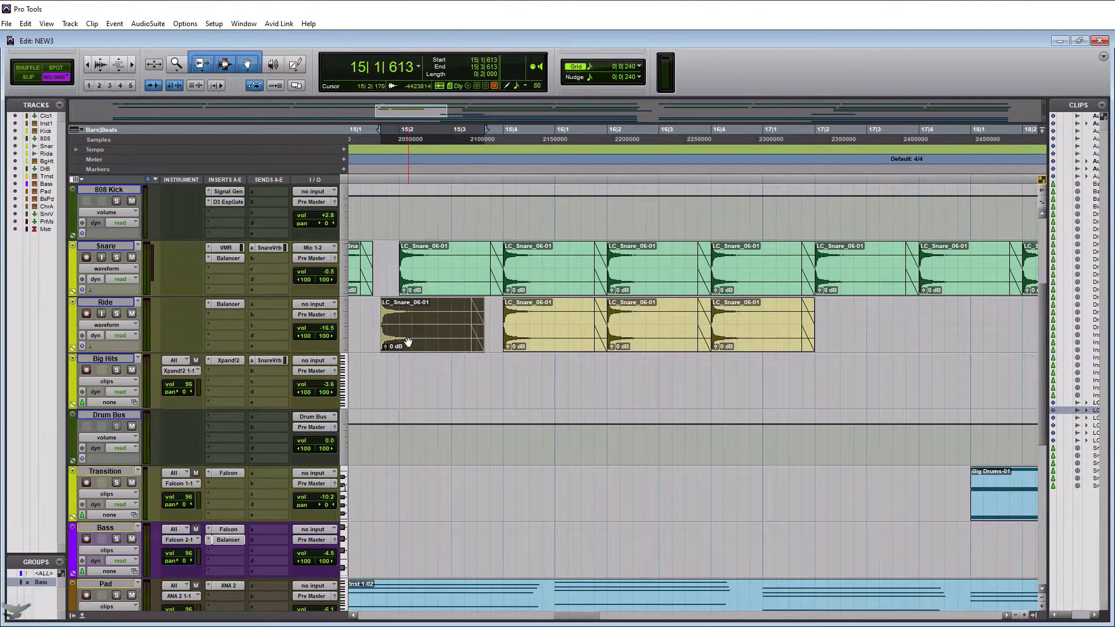
pyautogui.moveTo(409, 342); pyautogui.dragTo(395, 343)
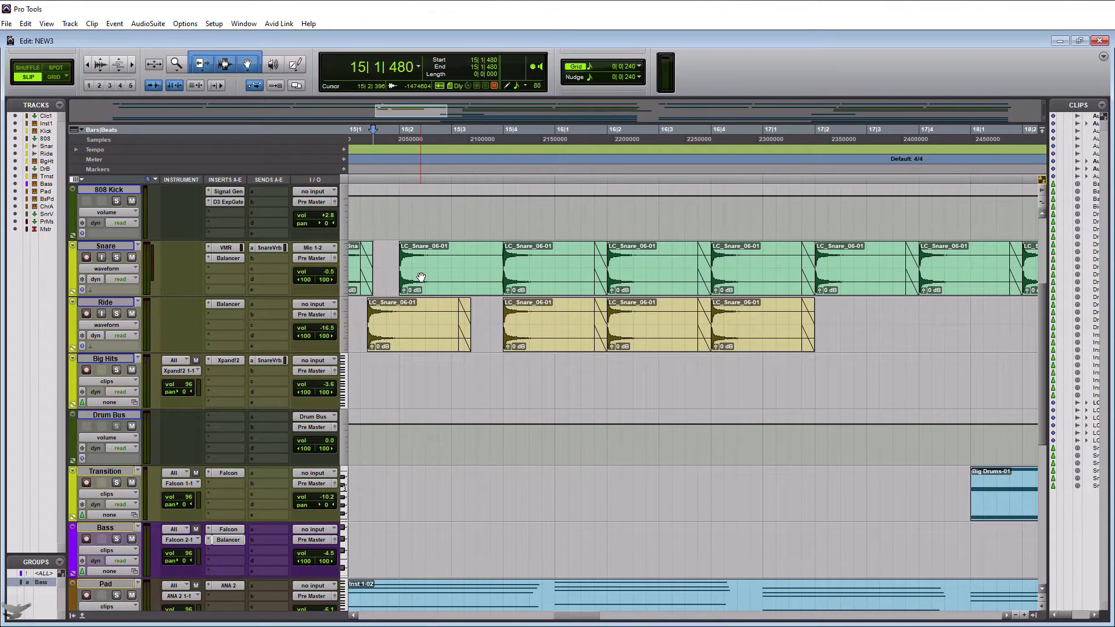
# - Shift the first Snare clip slightly earlier off the grid and trim its end short of 15|3
pyautogui.click(441, 288)
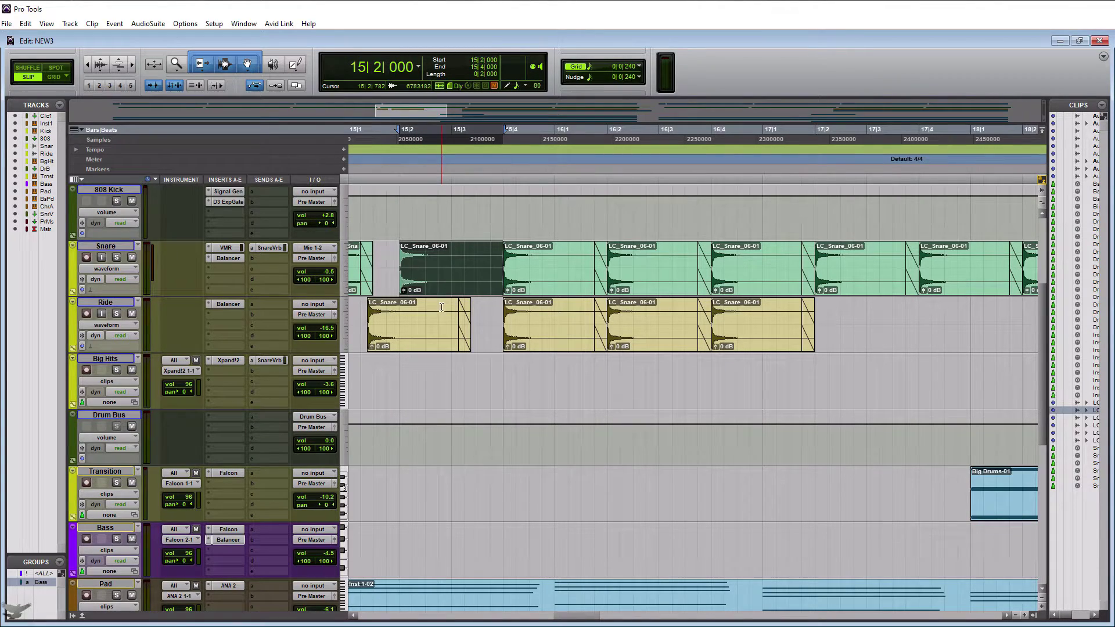
pyautogui.moveTo(439, 284)
pyautogui.mouseDown()
pyautogui.moveTo(410, 280)
pyautogui.moveTo(426, 284)
pyautogui.mouseUp()
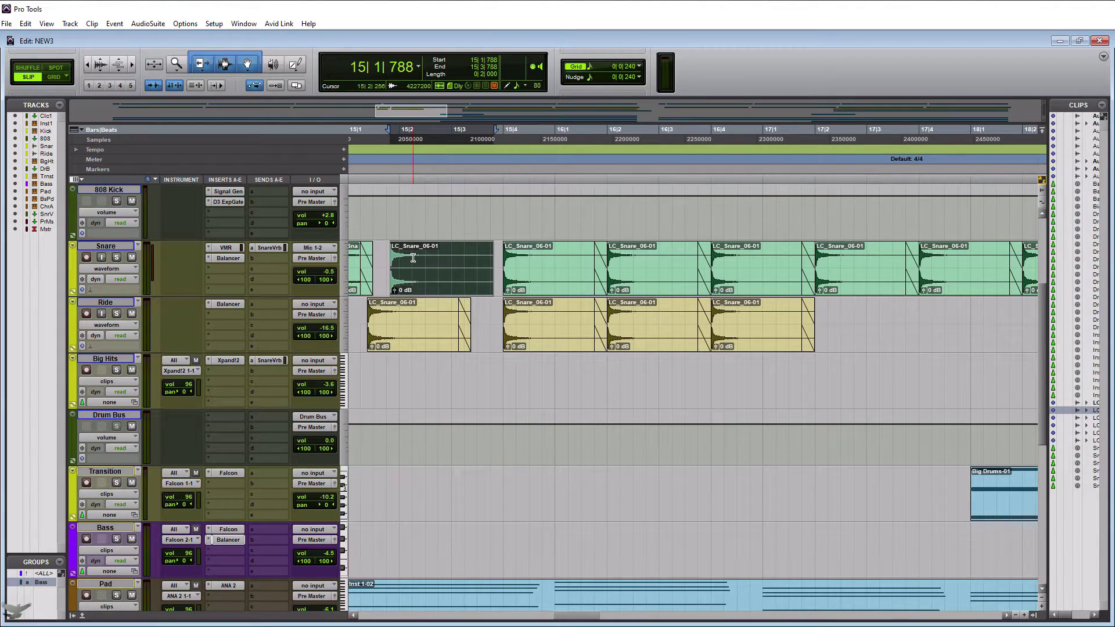
pyautogui.click(485, 267)
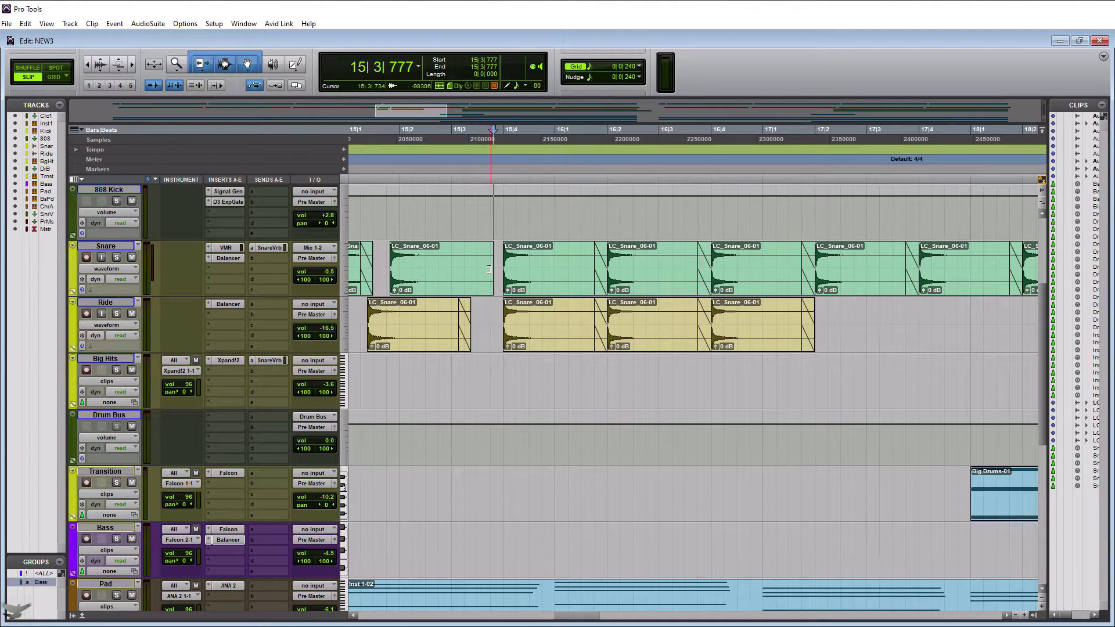
pyautogui.moveTo(493, 270); pyautogui.dragTo(413, 267)
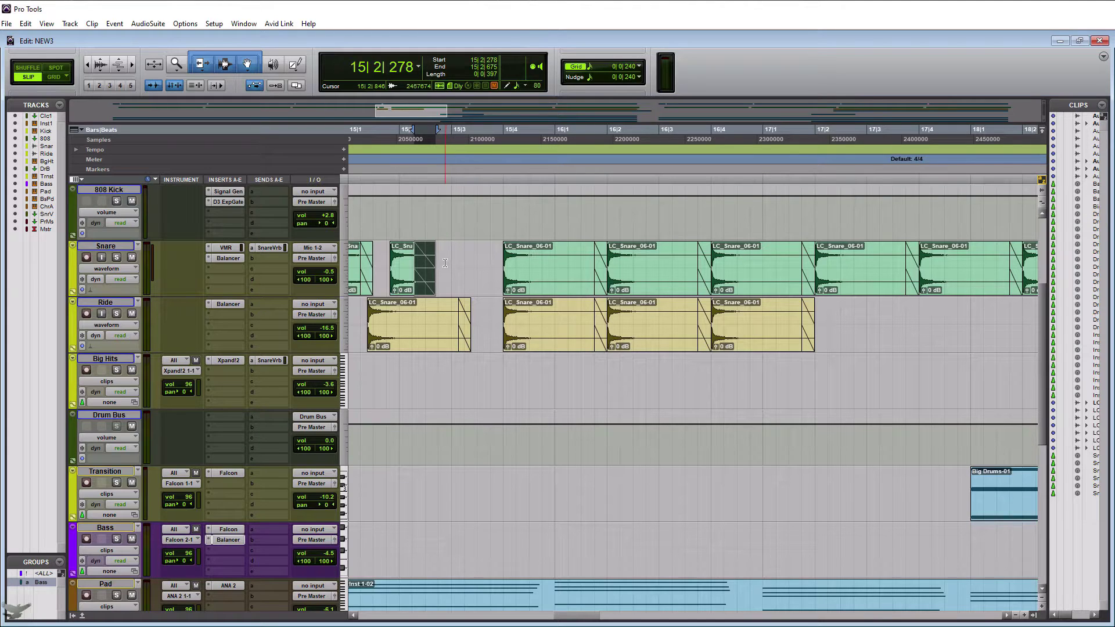
# - In Grid mode, extend the snare clip's end to snap on beat 15|3, then enter Spot mode
pyautogui.click(56, 76)
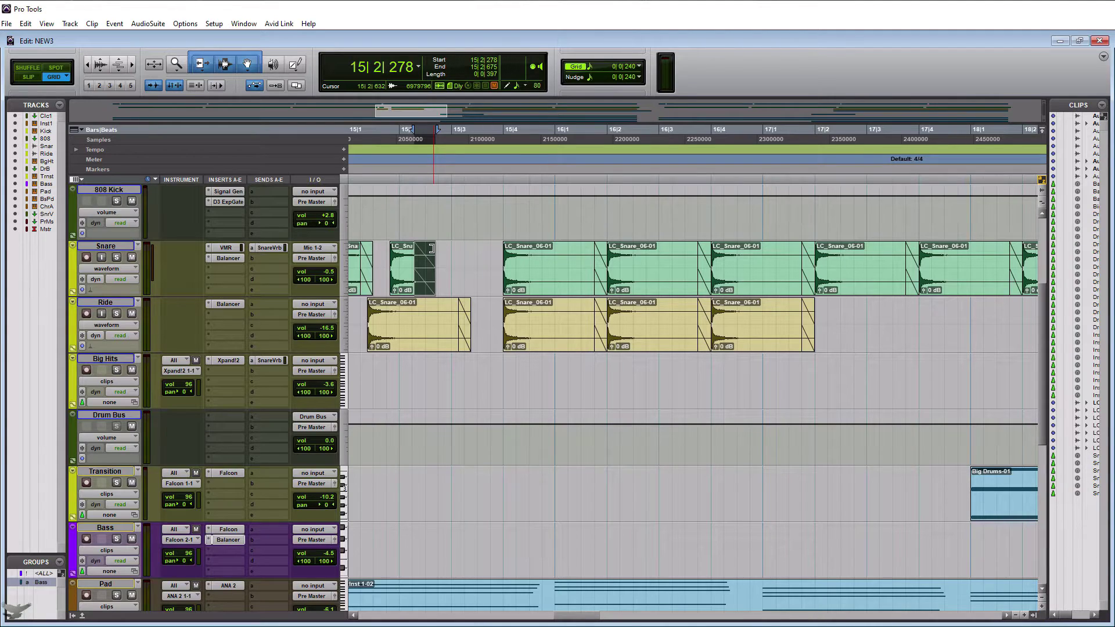
pyautogui.moveTo(431, 249); pyautogui.dragTo(454, 267)
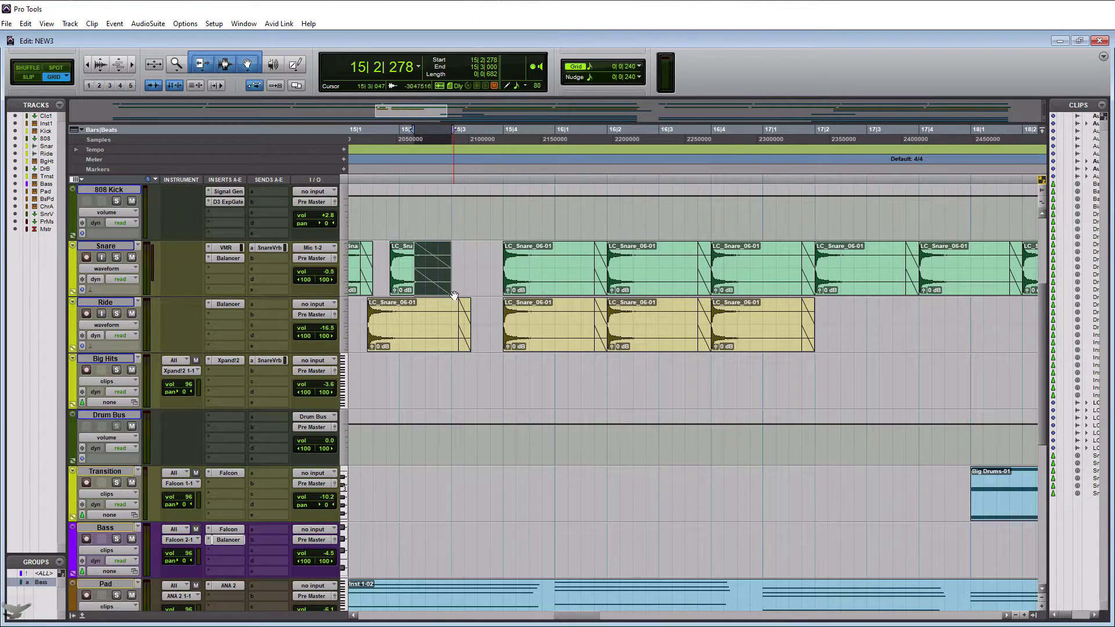
pyautogui.click(29, 77)
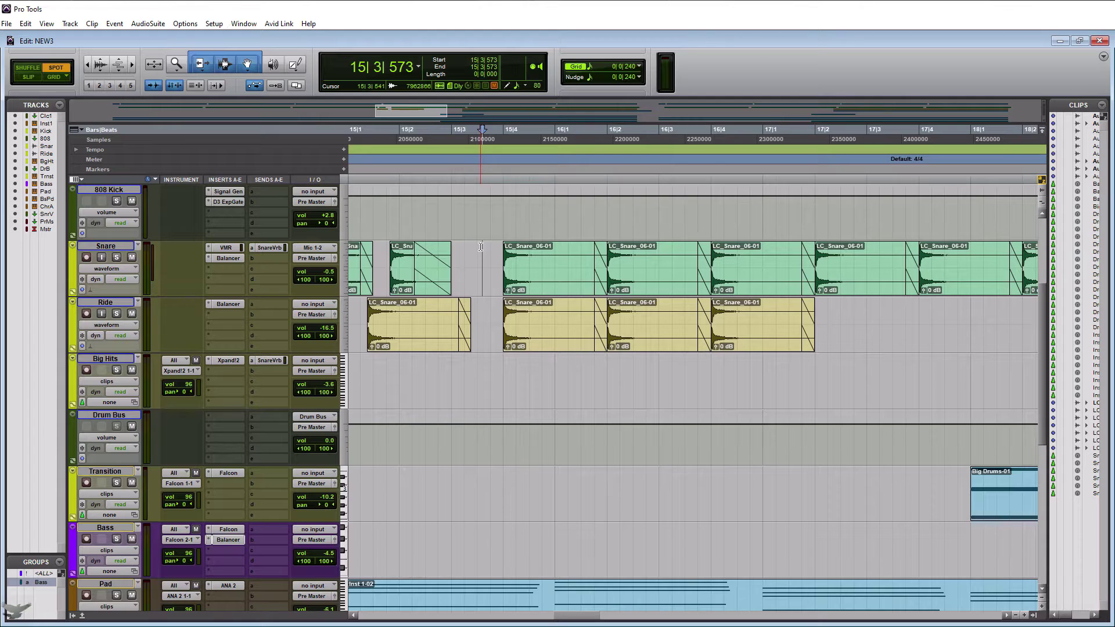
# - Spot the Snare clip to start at 15|3|750 using the Bars|Beats time scale
pyautogui.click(553, 284)
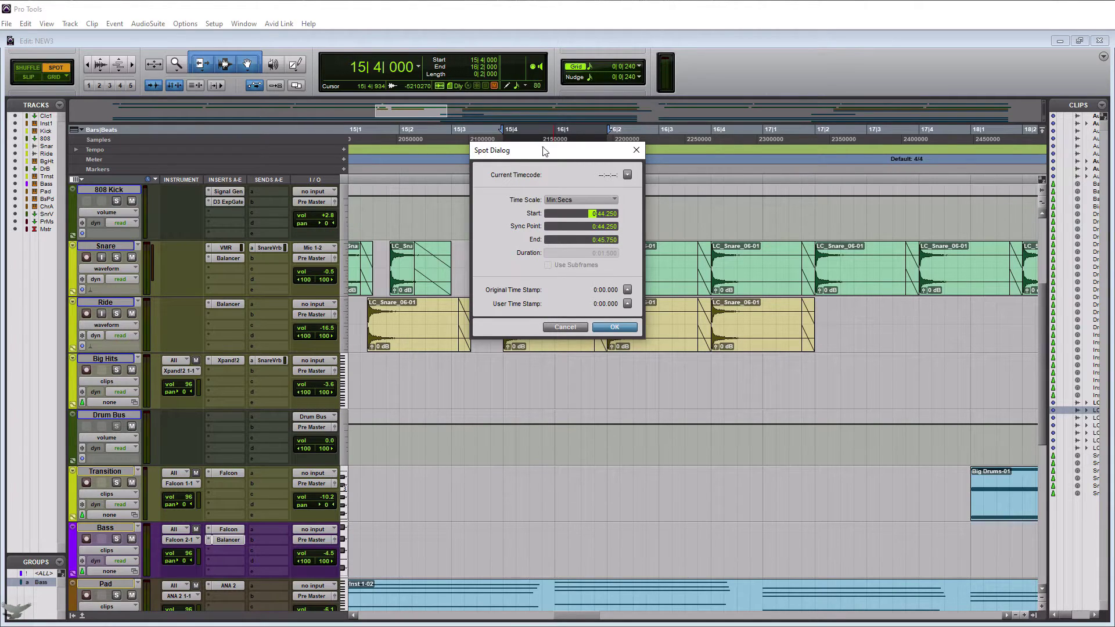
pyautogui.moveTo(547, 154); pyautogui.dragTo(685, 148)
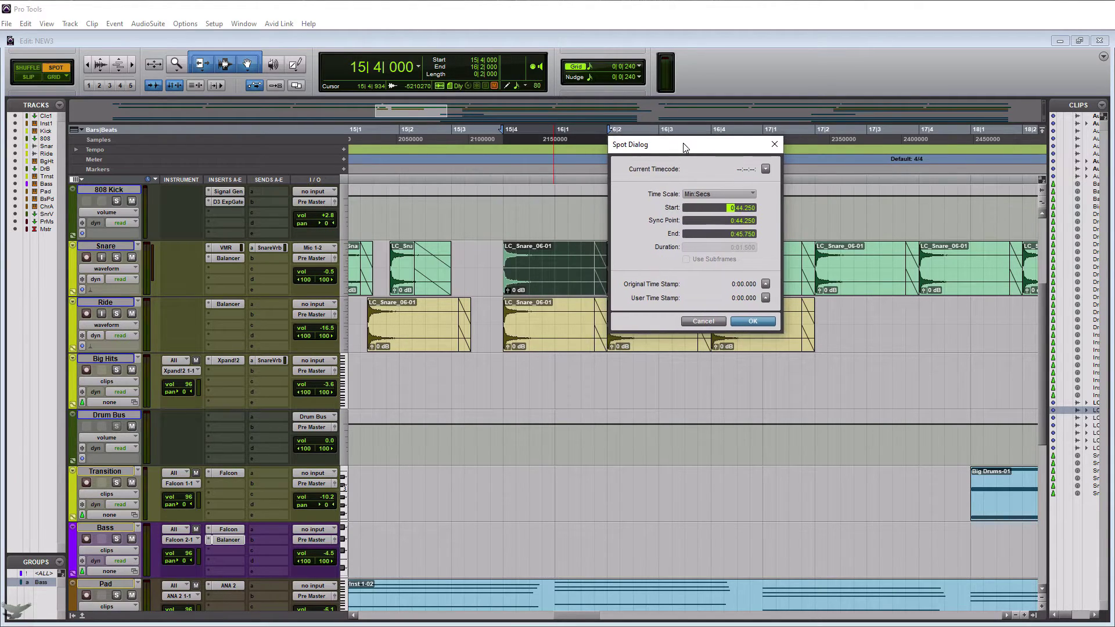
pyautogui.click(754, 196)
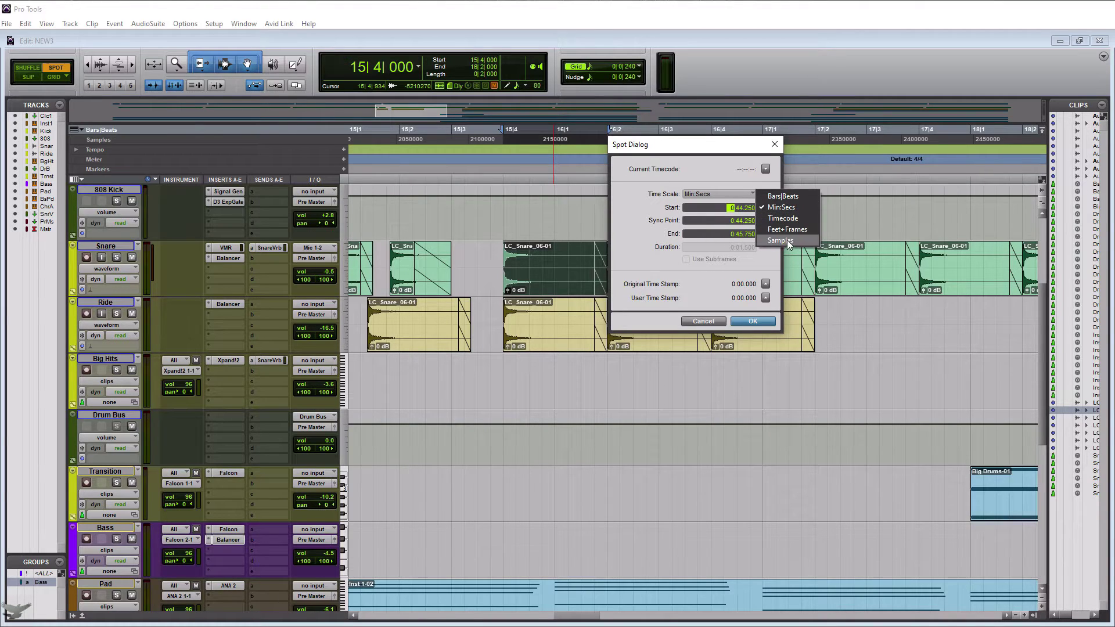
pyautogui.click(779, 197)
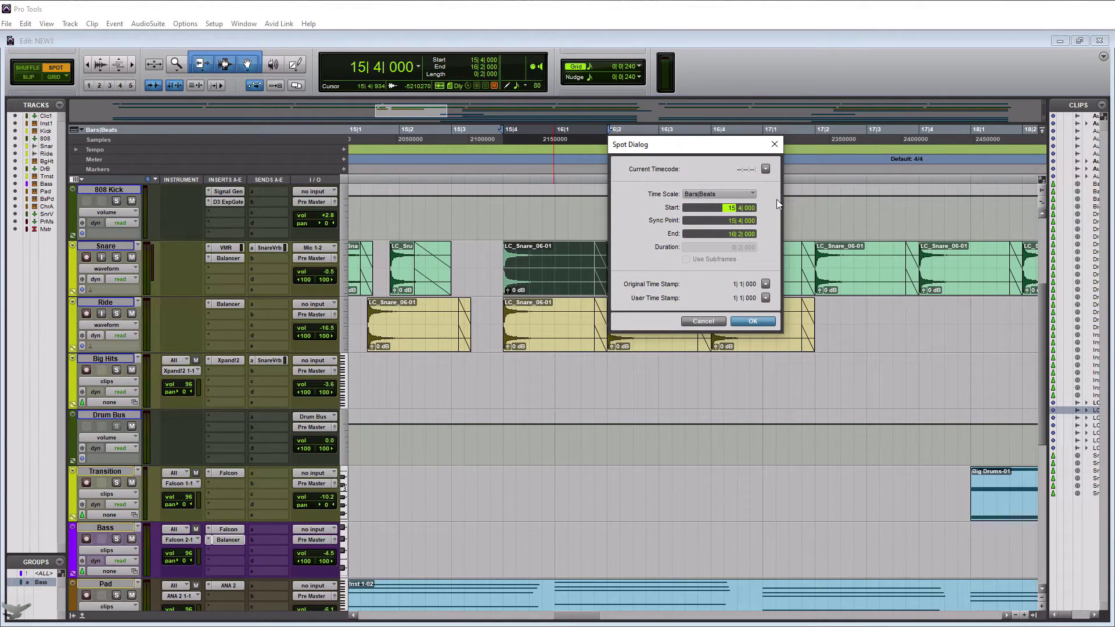
pyautogui.moveTo(672, 146); pyautogui.dragTo(695, 137)
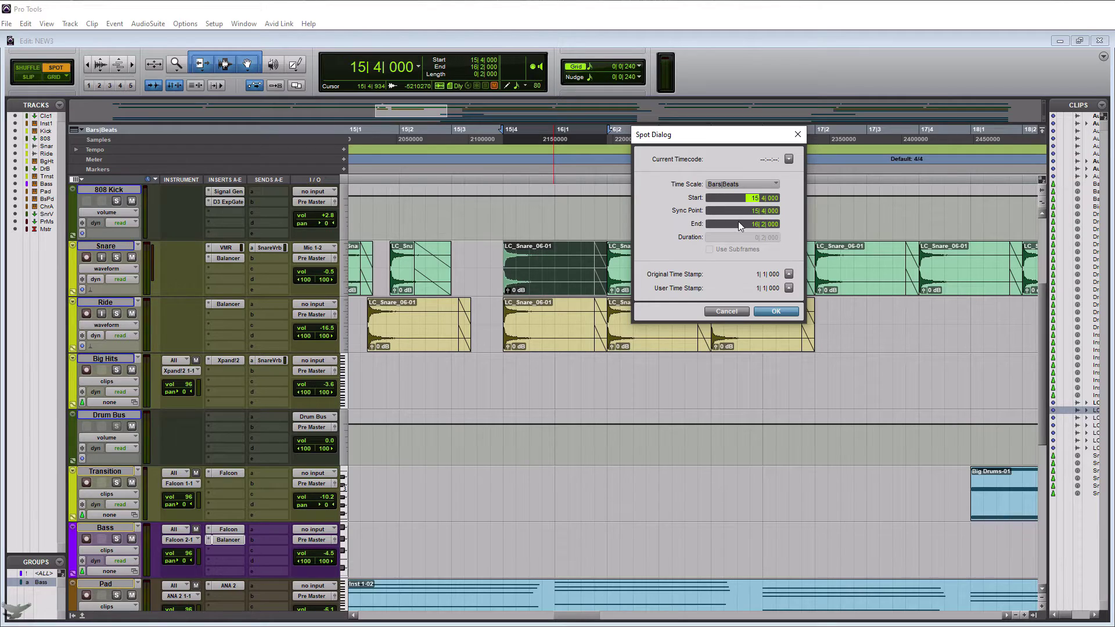
pyautogui.write('3')
pyautogui.click(772, 202)
pyautogui.write('750')
pyautogui.click(776, 312)
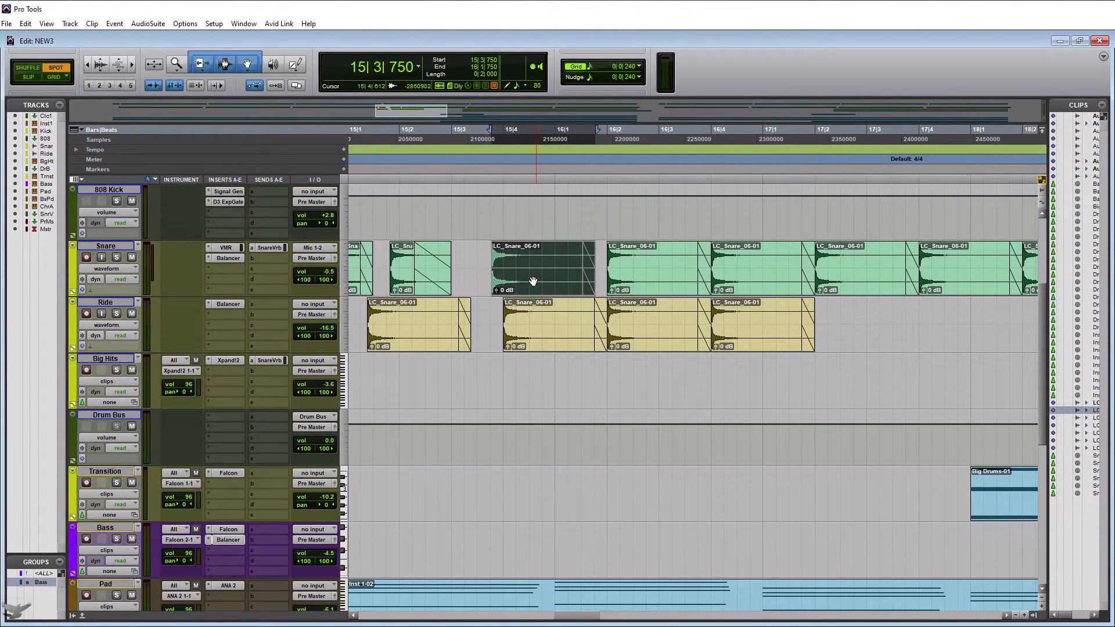
# - Reopen the snare clip's Spot dialog, view its start in Min:Secs (0:44.085), and confirm
pyautogui.click(531, 280)
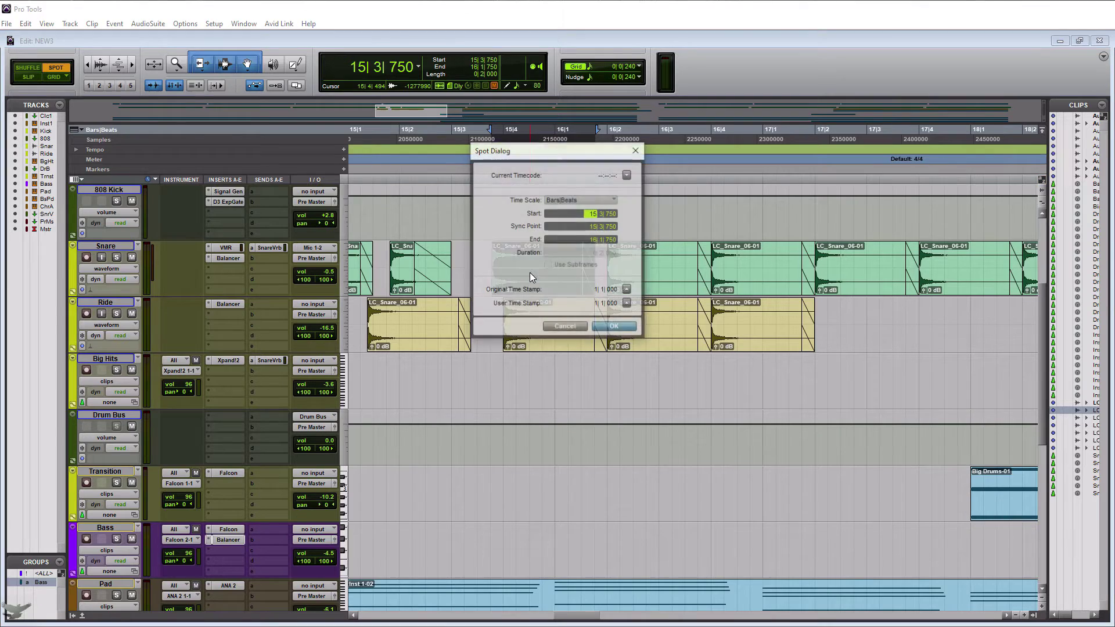
pyautogui.click(610, 199)
pyautogui.click(626, 212)
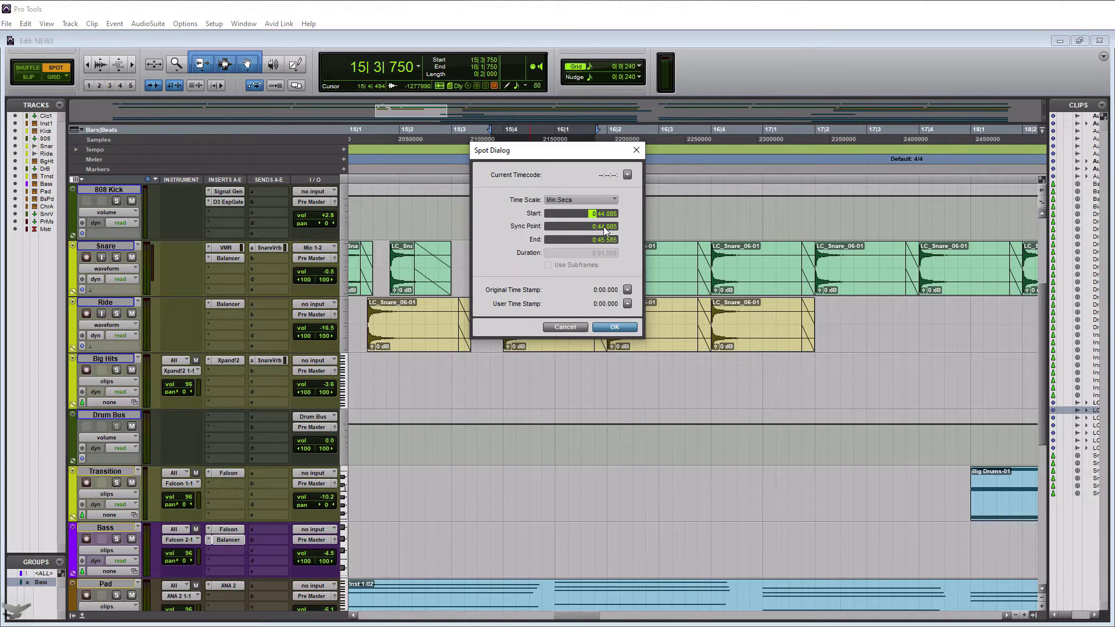
pyautogui.press('Return')
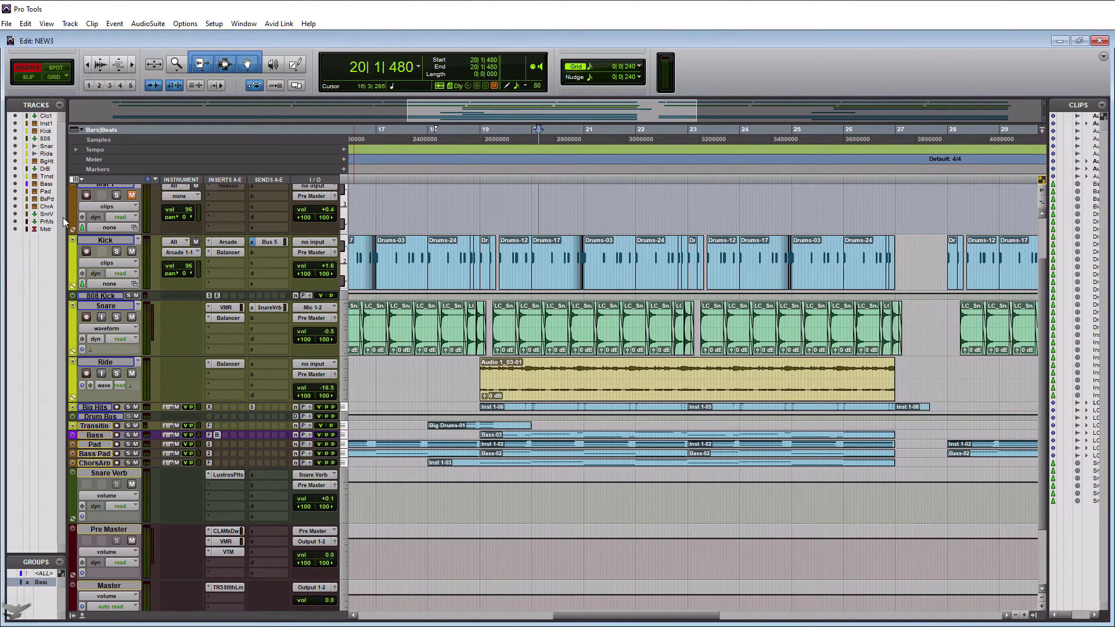
# - In Grid mode, select bars 19 to 27 across all tracks
pyautogui.click(52, 76)
pyautogui.moveTo(479, 179); pyautogui.dragTo(897, 188)
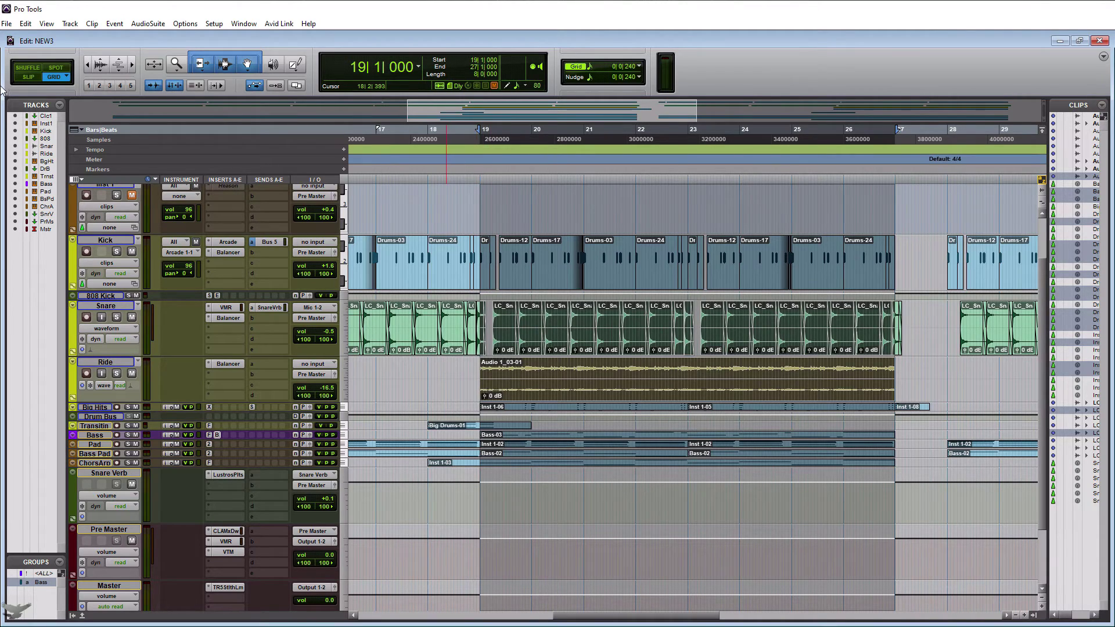
# - Delete the selected bar 19–27 chorus in Shuffle mode so later clips close the gap
pyautogui.press('F1')
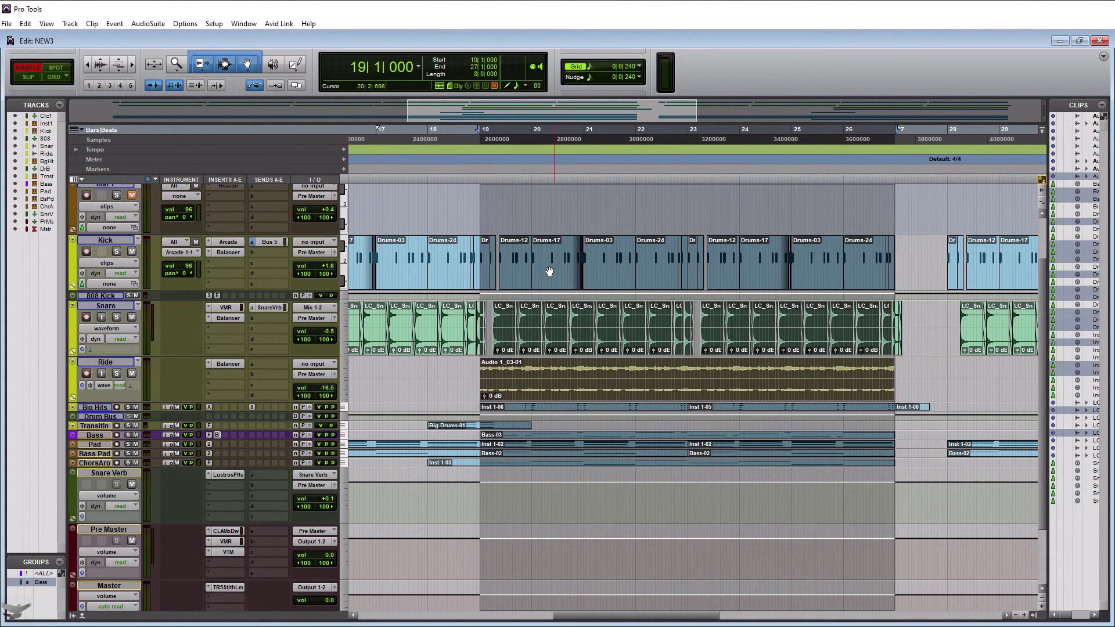
pyautogui.press('Delete')
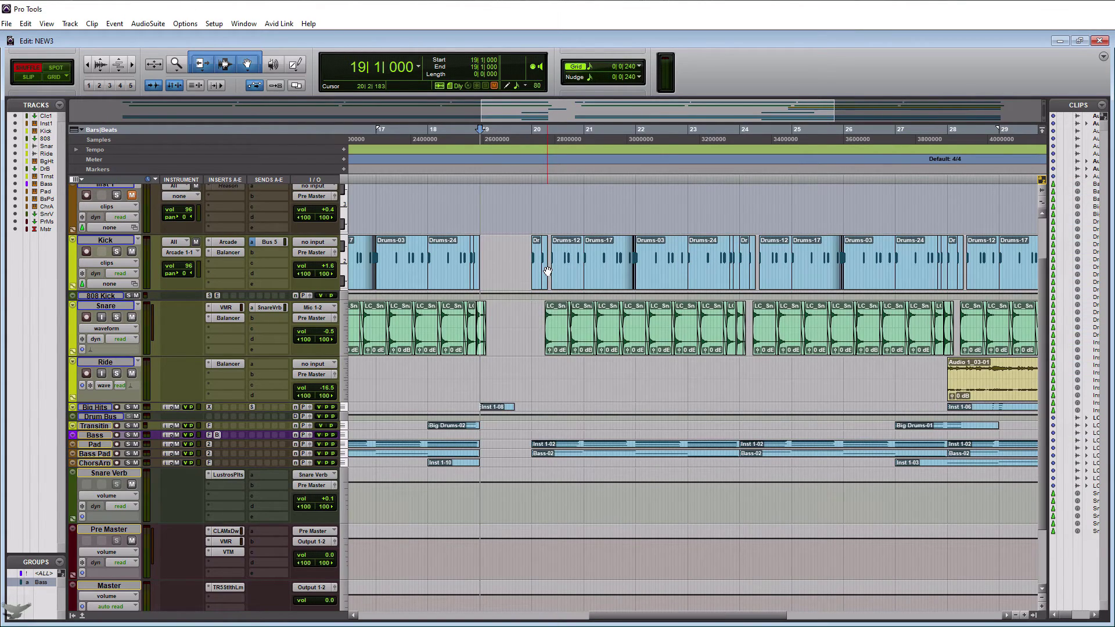